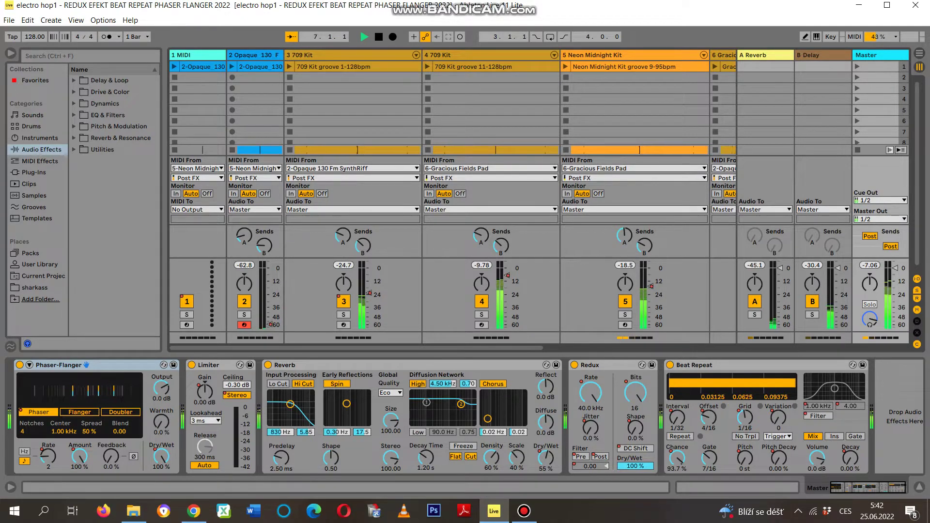
Look through the Session View mixer from the MIDI track across to the Logan SynKeys track during playback.
{"action": "scroll", "coordinate": [455, 194], "scroll_direction": "right", "scroll_amount": 2}
{"action": "scroll", "coordinate": [455, 194], "scroll_direction": "right", "scroll_amount": 6}
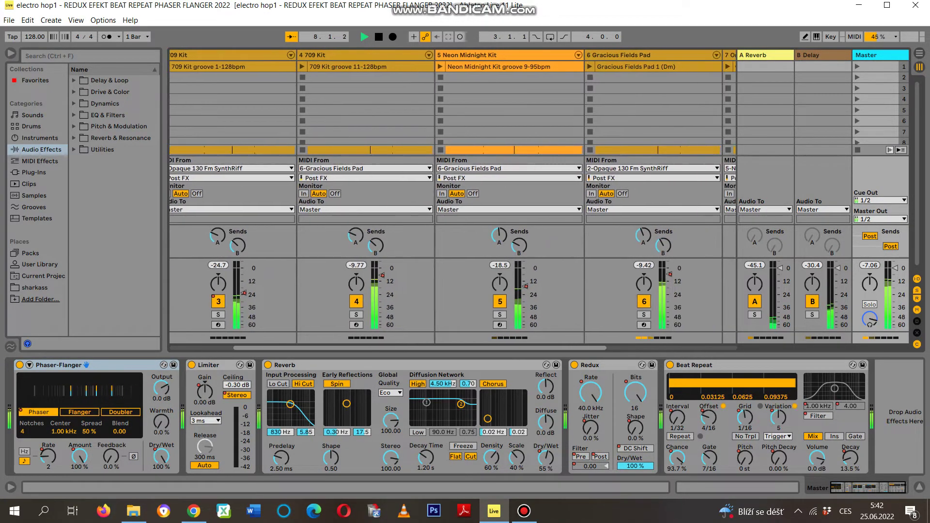
{"action": "scroll", "coordinate": [455, 193], "scroll_direction": "right", "scroll_amount": 5}
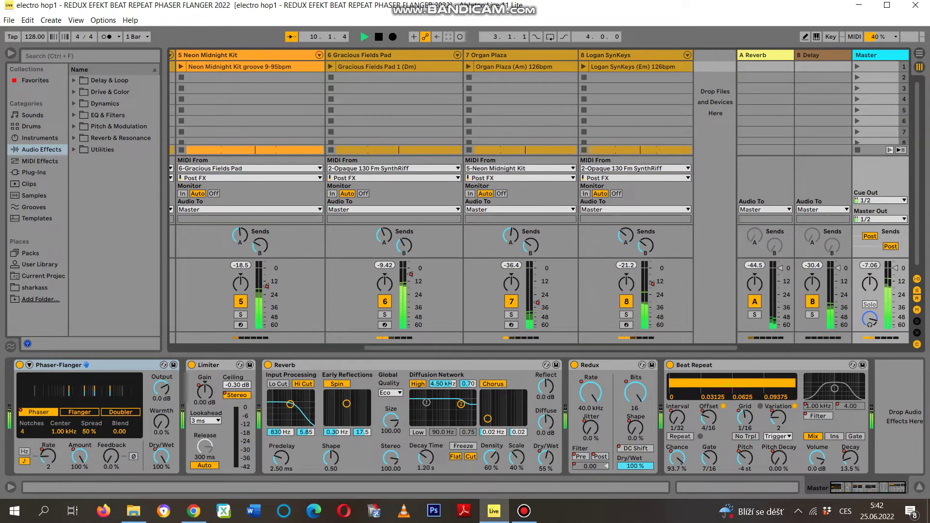
Switch to the Arrangement View and examine the clips and volume automation of all eight tracks as the song plays.
{"action": "key", "text": "Tab"}
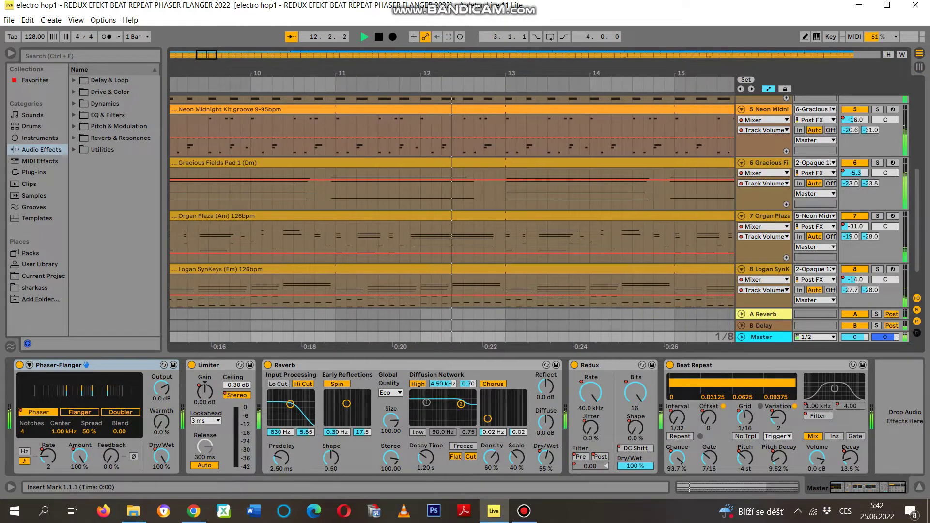
{"action": "scroll", "coordinate": [451, 203], "scroll_direction": "up", "scroll_amount": 6}
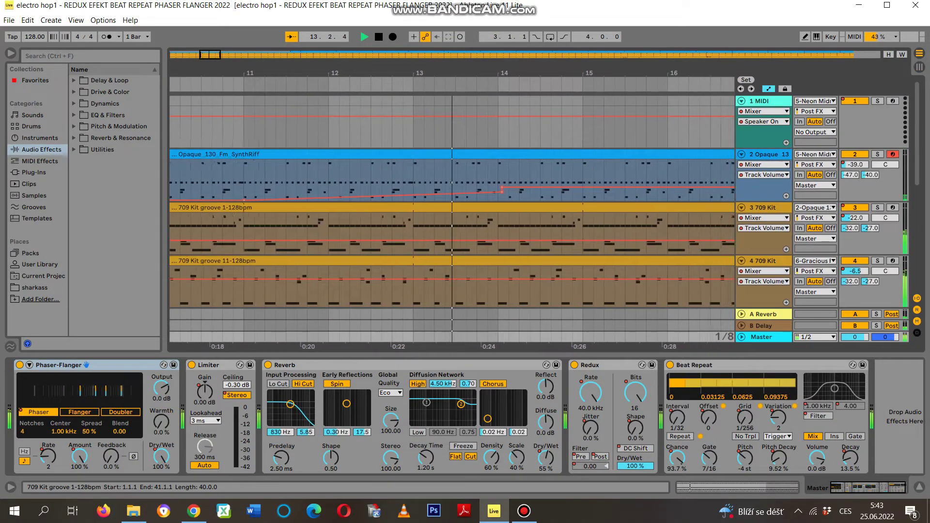
{"action": "scroll", "coordinate": [450, 203], "scroll_direction": "down", "scroll_amount": 3}
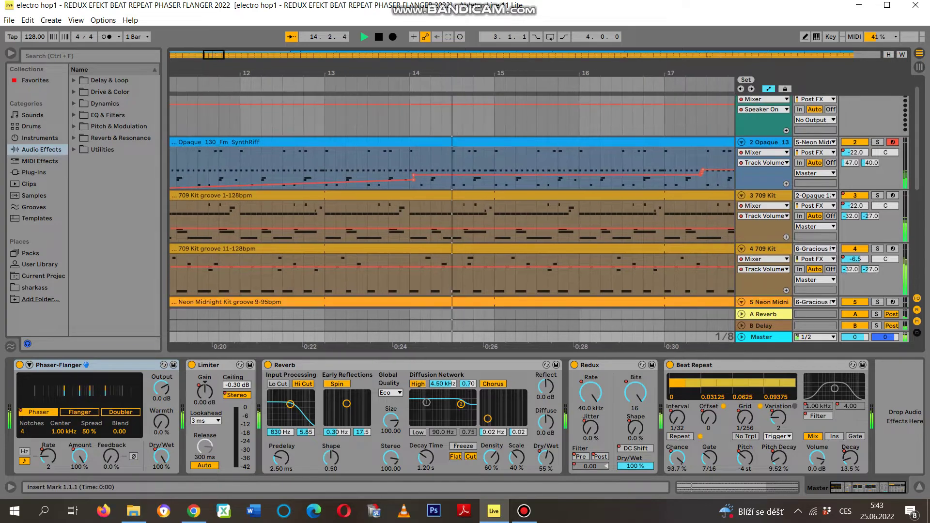
{"action": "scroll", "coordinate": [451, 203], "scroll_direction": "down", "scroll_amount": 5}
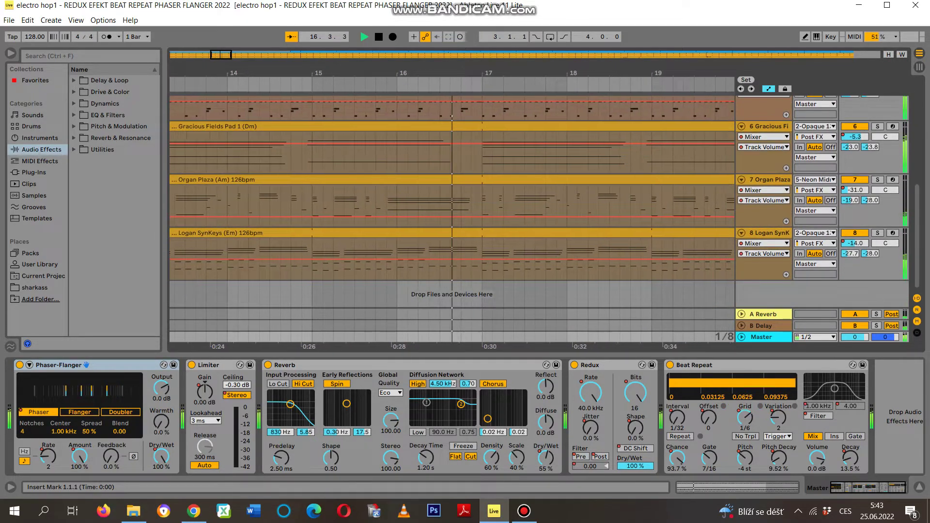
{"action": "scroll", "coordinate": [450, 203], "scroll_direction": "up", "scroll_amount": 1}
{"action": "scroll", "coordinate": [588, 207], "scroll_direction": "up", "scroll_amount": 5}
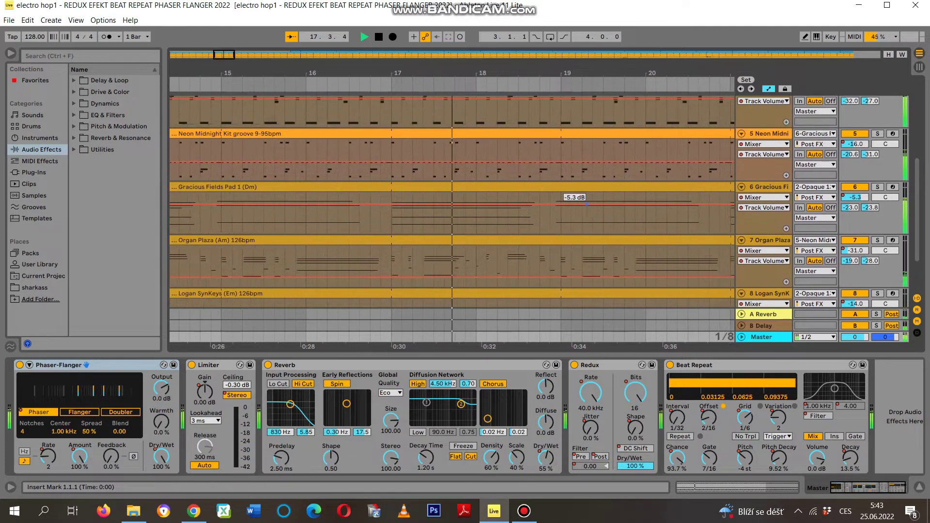
{"action": "scroll", "coordinate": [588, 207], "scroll_direction": "up", "scroll_amount": 1}
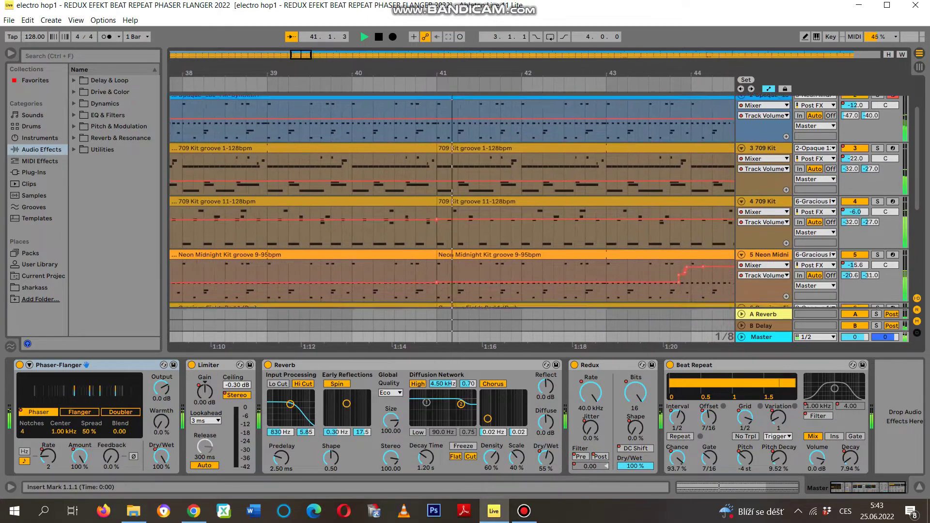
{"action": "scroll", "coordinate": [565, 171], "scroll_direction": "down", "scroll_amount": 2}
{"action": "scroll", "coordinate": [565, 170], "scroll_direction": "down", "scroll_amount": 5}
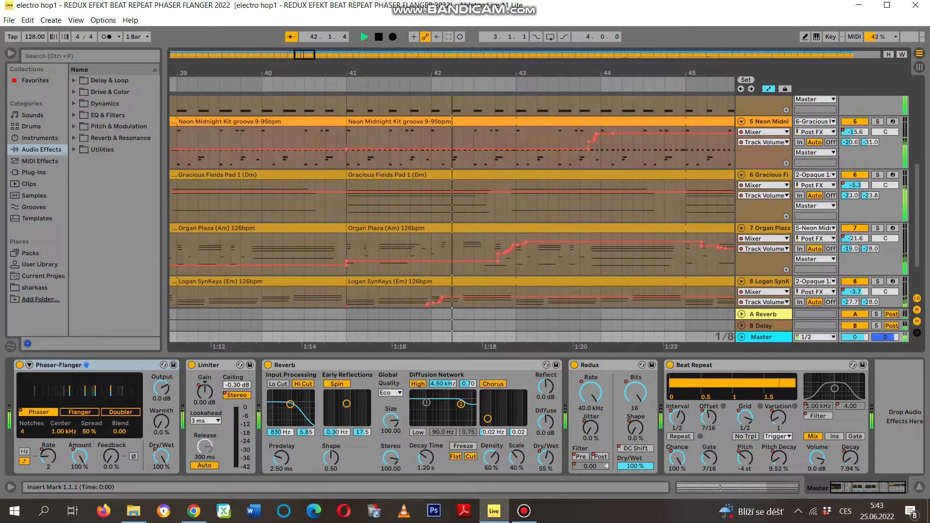
{"action": "scroll", "coordinate": [566, 170], "scroll_direction": "up", "scroll_amount": 1}
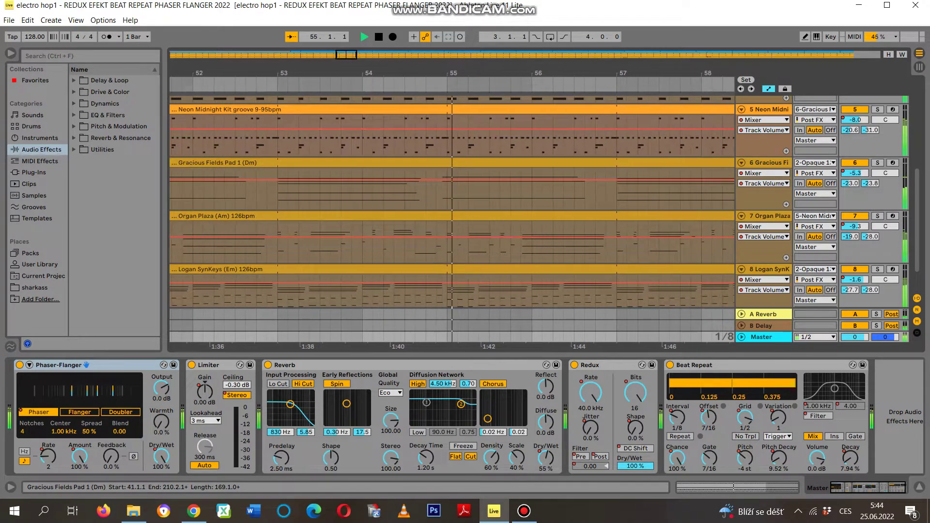
{"action": "scroll", "coordinate": [452, 203], "scroll_direction": "up", "scroll_amount": 5}
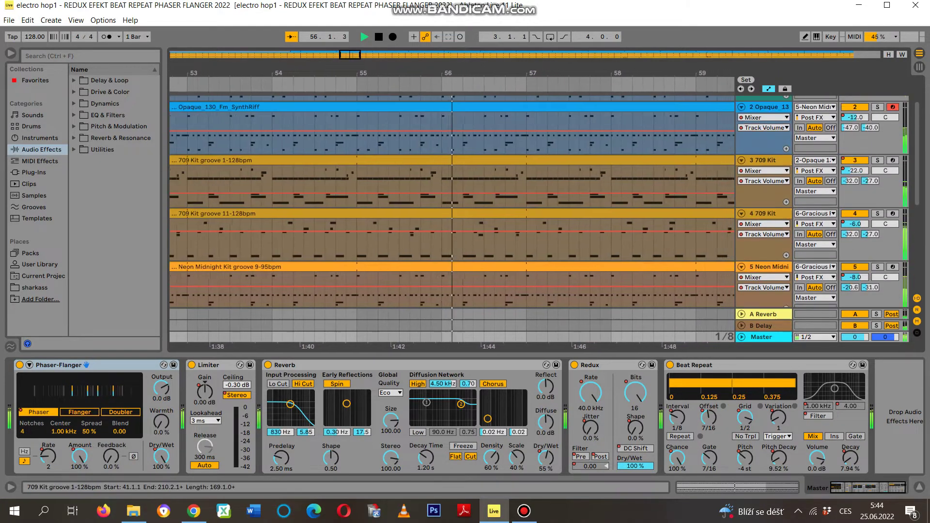
{"action": "scroll", "coordinate": [452, 203], "scroll_direction": "up", "scroll_amount": 2}
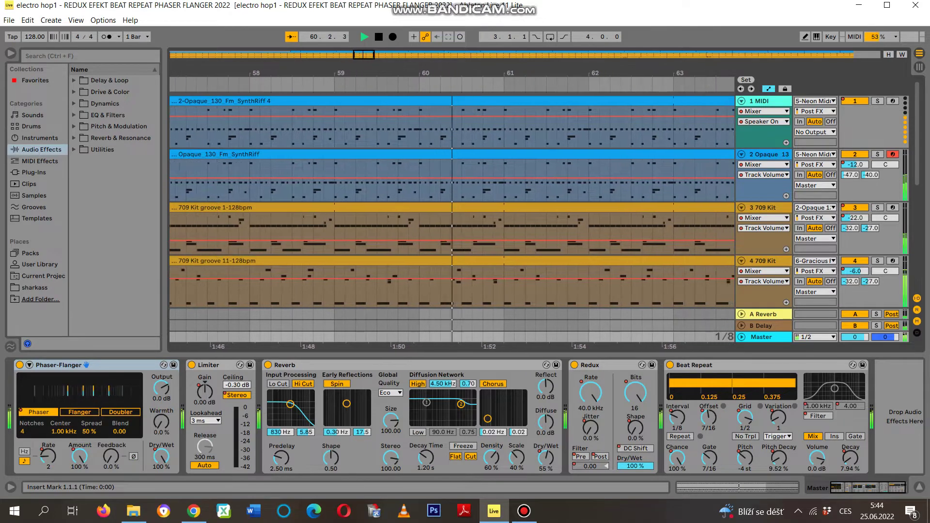
{"action": "scroll", "coordinate": [451, 204], "scroll_direction": "down", "scroll_amount": 5}
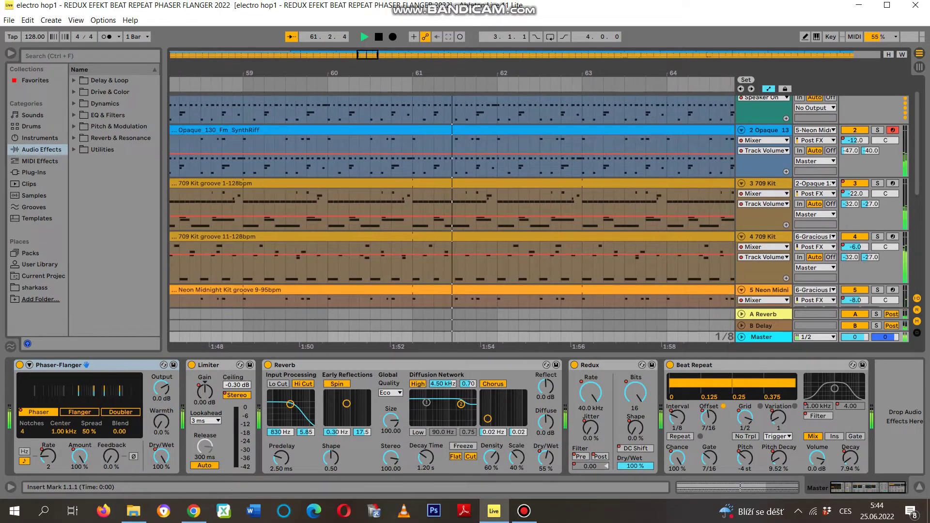
{"action": "scroll", "coordinate": [452, 204], "scroll_direction": "down", "scroll_amount": 3}
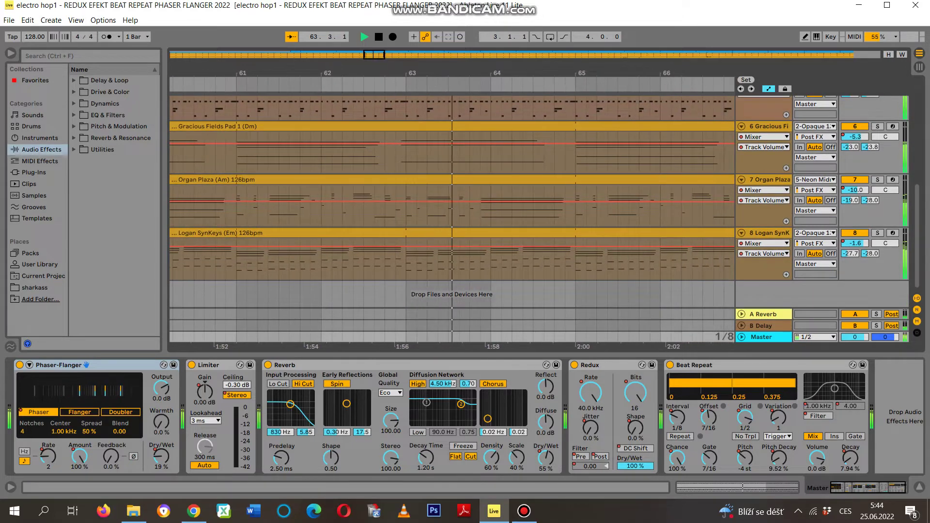
Return to the Session View and examine the mixer levels from the first track through Logan SynKeys.
{"action": "key", "text": "Tab"}
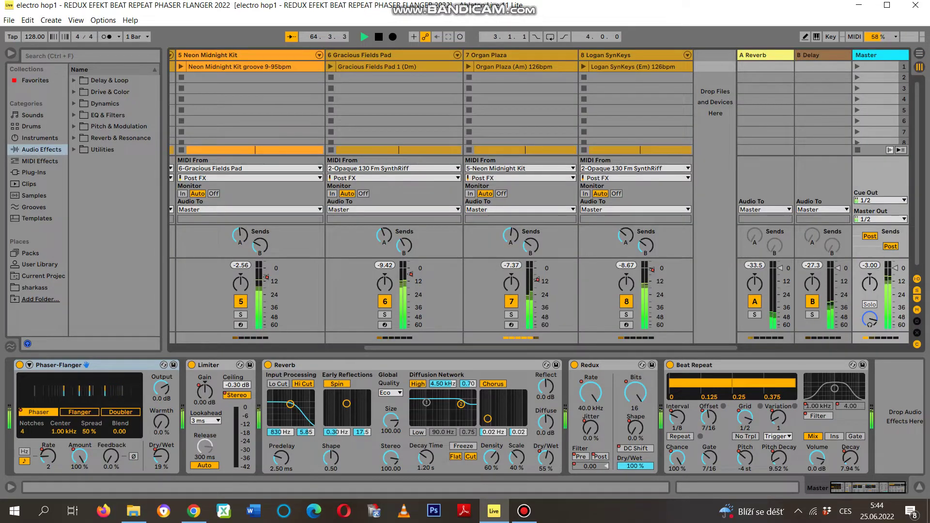
{"action": "scroll", "coordinate": [453, 194], "scroll_direction": "left", "scroll_amount": 4}
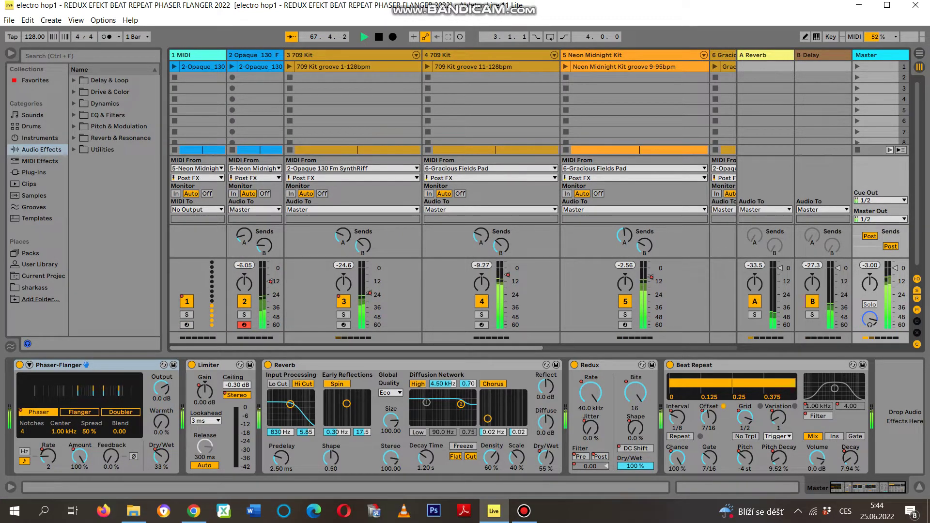
{"action": "scroll", "coordinate": [452, 194], "scroll_direction": "right", "scroll_amount": 3}
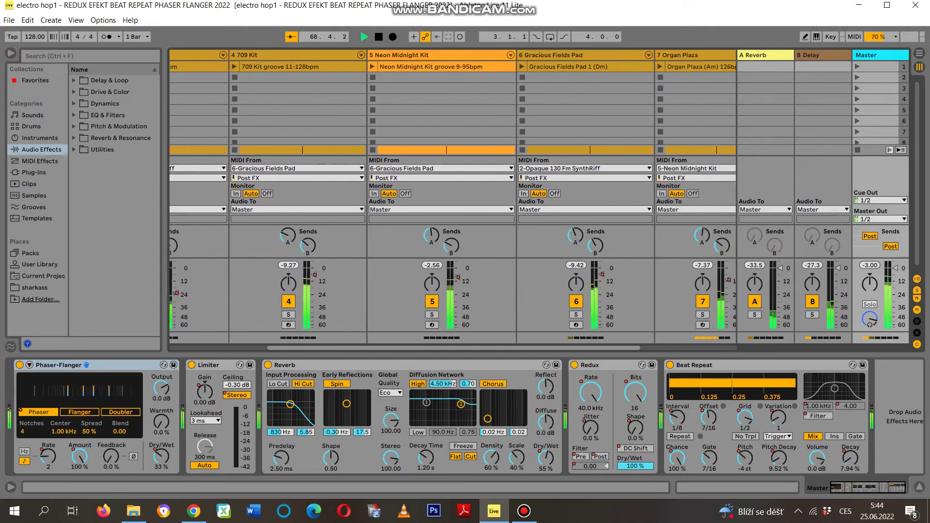
{"action": "scroll", "coordinate": [453, 194], "scroll_direction": "right", "scroll_amount": 2}
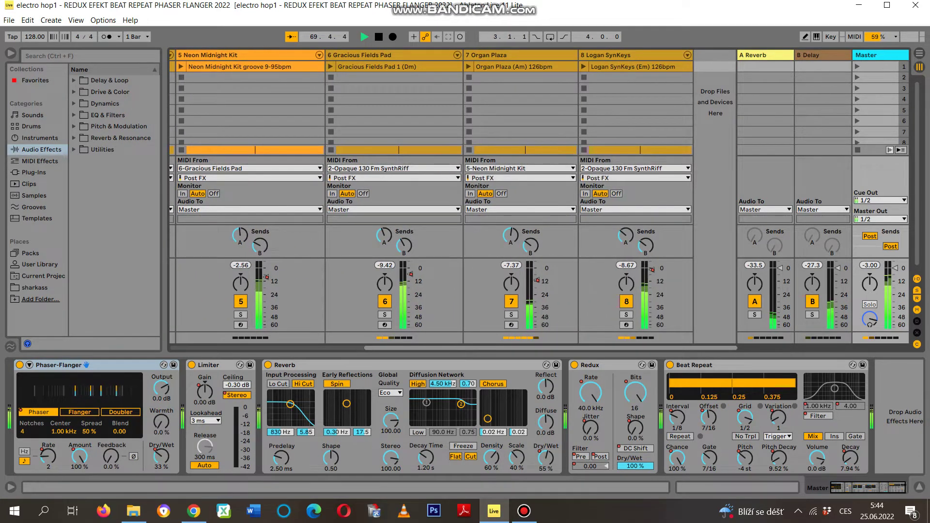
Switch back to the Arrangement View and review the track lanes from the MIDI track down to Logan SynKeys.
{"action": "key", "text": "Tab"}
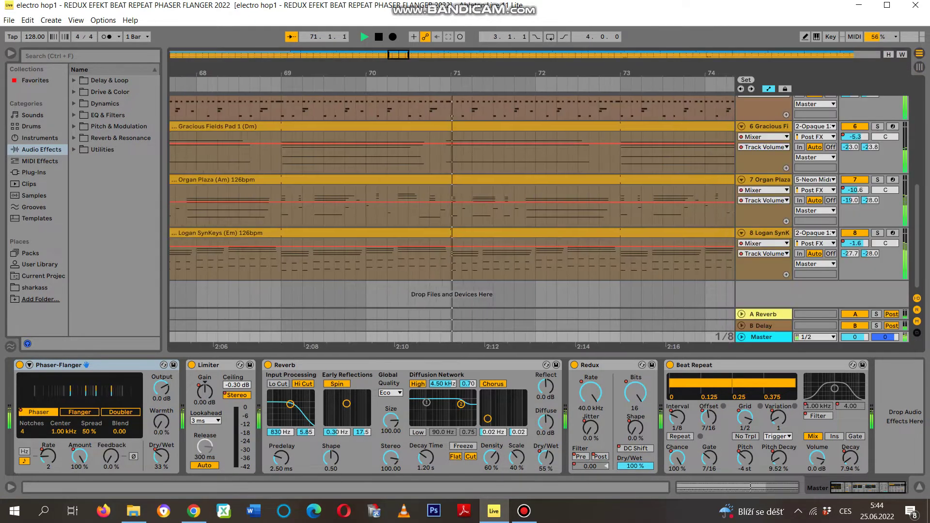
{"action": "scroll", "coordinate": [453, 194], "scroll_direction": "up", "scroll_amount": 6}
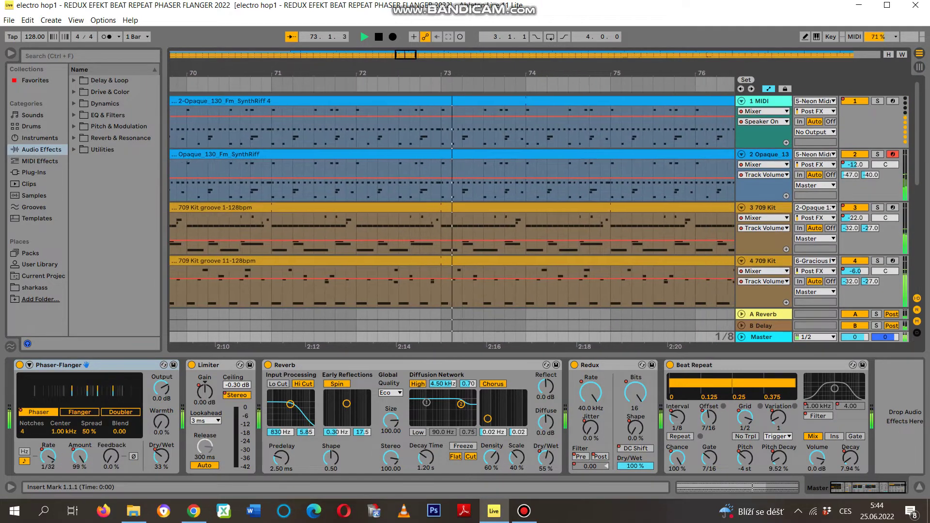
{"action": "scroll", "coordinate": [453, 193], "scroll_direction": "down", "scroll_amount": 5}
{"action": "scroll", "coordinate": [648, 226], "scroll_direction": "down", "scroll_amount": 2}
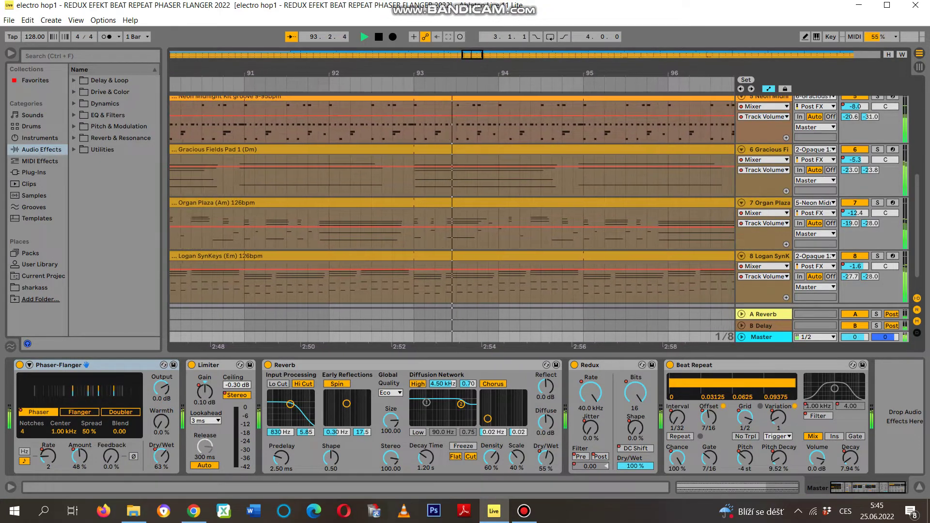
{"action": "scroll", "coordinate": [450, 228], "scroll_direction": "up", "scroll_amount": 5}
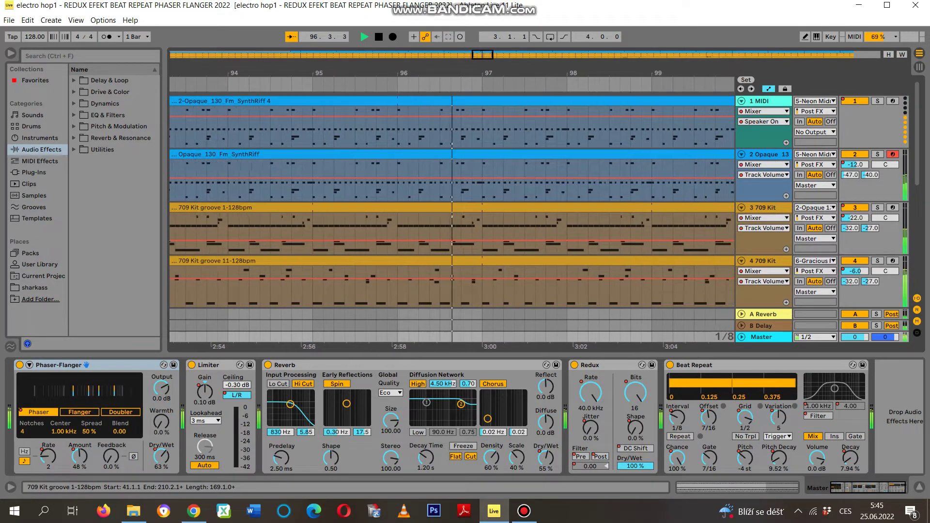
{"action": "scroll", "coordinate": [450, 203], "scroll_direction": "down", "scroll_amount": 4}
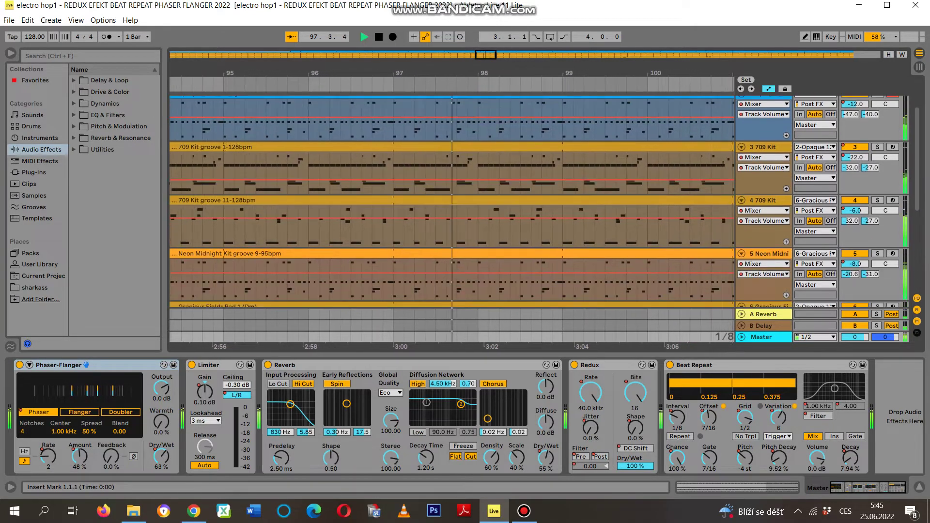
{"action": "scroll", "coordinate": [450, 203], "scroll_direction": "down", "scroll_amount": 2}
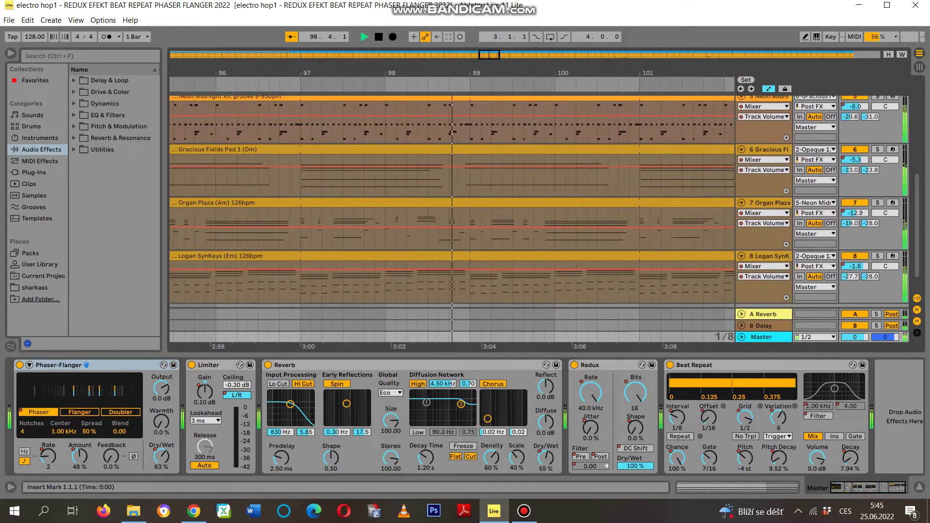
Show the Session View again and compare the playing levels of the first tracks with those up to Logan SynKeys.
{"action": "key", "text": "Tab"}
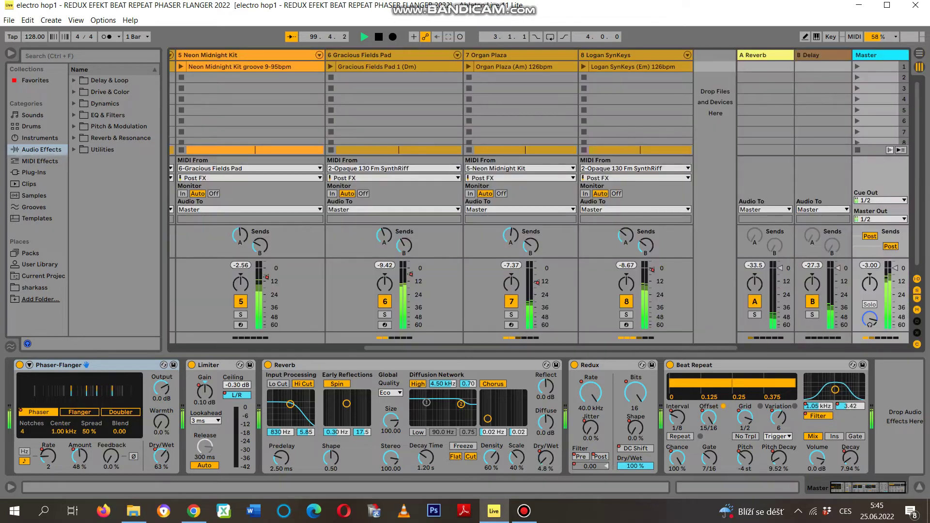
{"action": "scroll", "coordinate": [453, 193], "scroll_direction": "left", "scroll_amount": 5}
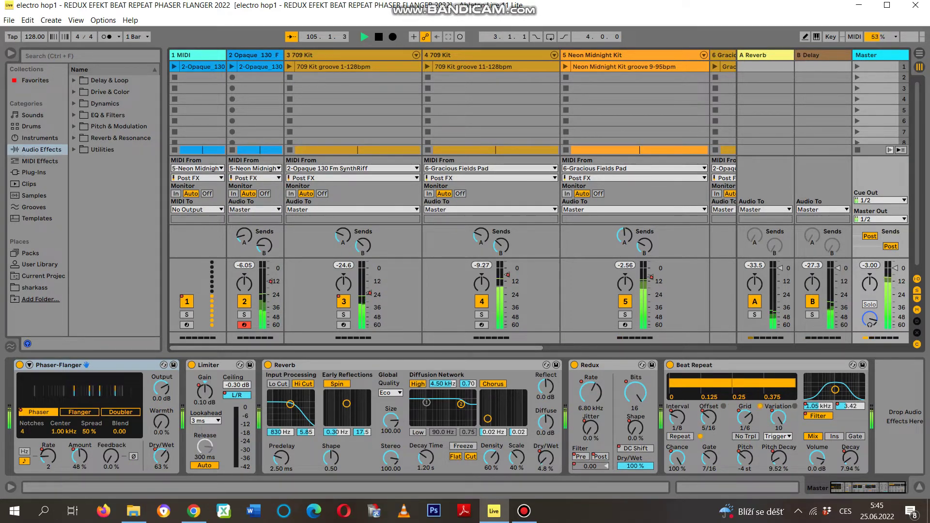
{"action": "scroll", "coordinate": [452, 194], "scroll_direction": "right", "scroll_amount": 5}
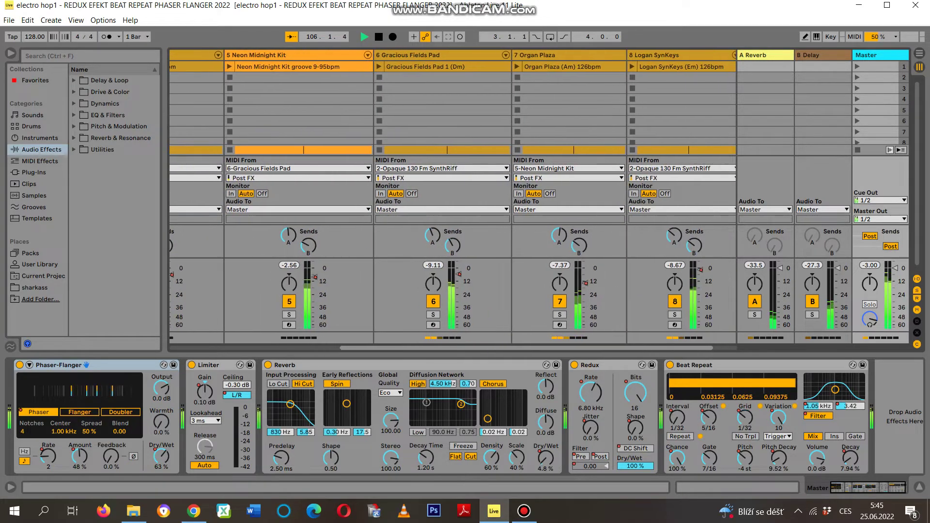
{"action": "scroll", "coordinate": [453, 193], "scroll_direction": "right", "scroll_amount": 2}
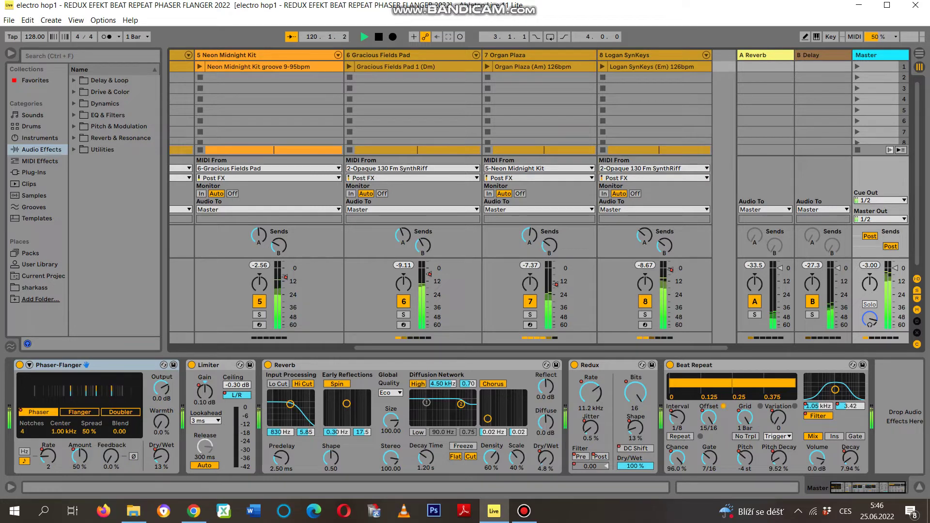
In the Arrangement View, select the 1 MIDI track to view its device chain and look over the remaining track lanes.
{"action": "key", "text": "Tab"}
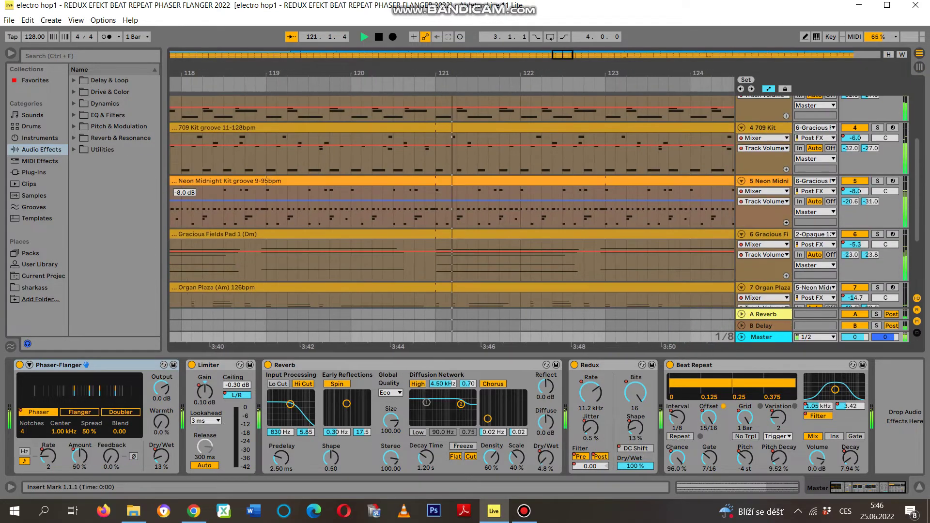
{"action": "scroll", "coordinate": [451, 203], "scroll_direction": "up", "scroll_amount": 5}
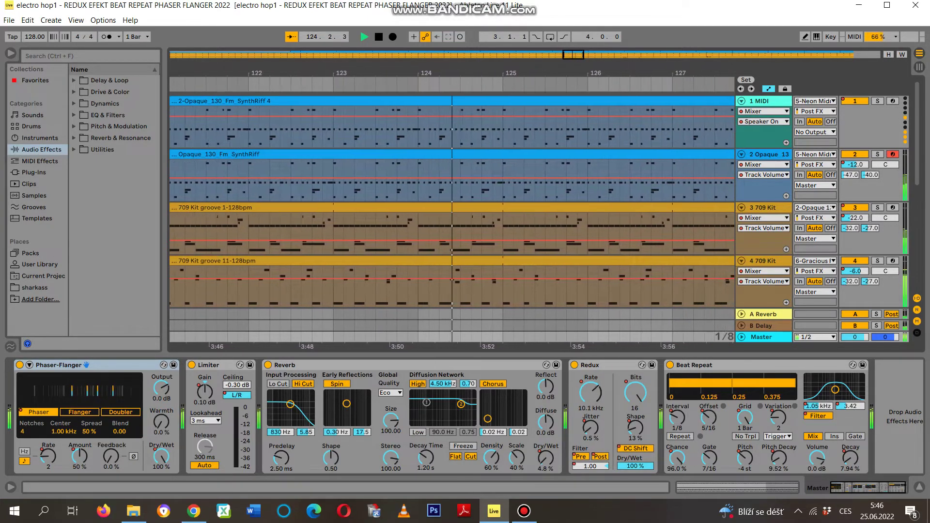
{"action": "left_click", "coordinate": [763, 136]}
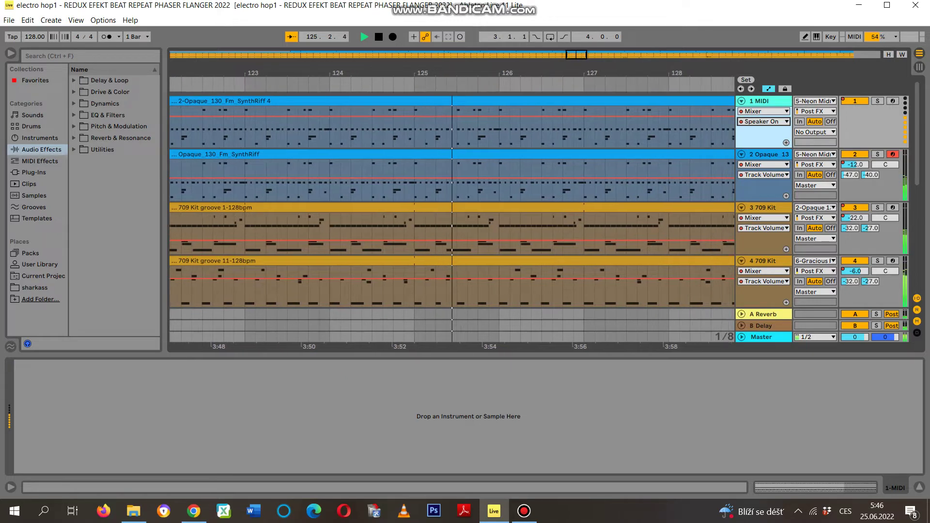
{"action": "scroll", "coordinate": [452, 203], "scroll_direction": "down", "scroll_amount": 5}
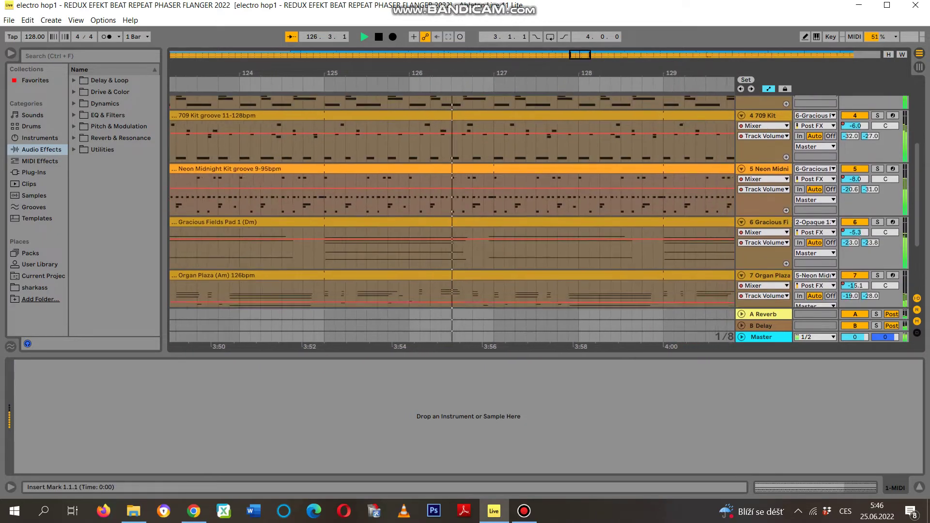
{"action": "scroll", "coordinate": [452, 203], "scroll_direction": "down", "scroll_amount": 2}
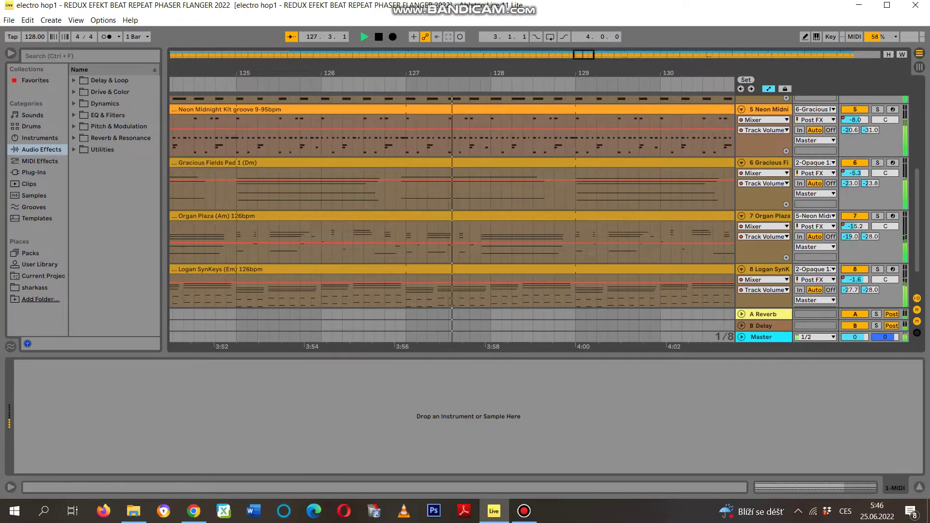
Return to the Session View and lower the Phaser-Flanger's Dry/Wet on the Master track to 13%.
{"action": "key", "text": "Tab"}
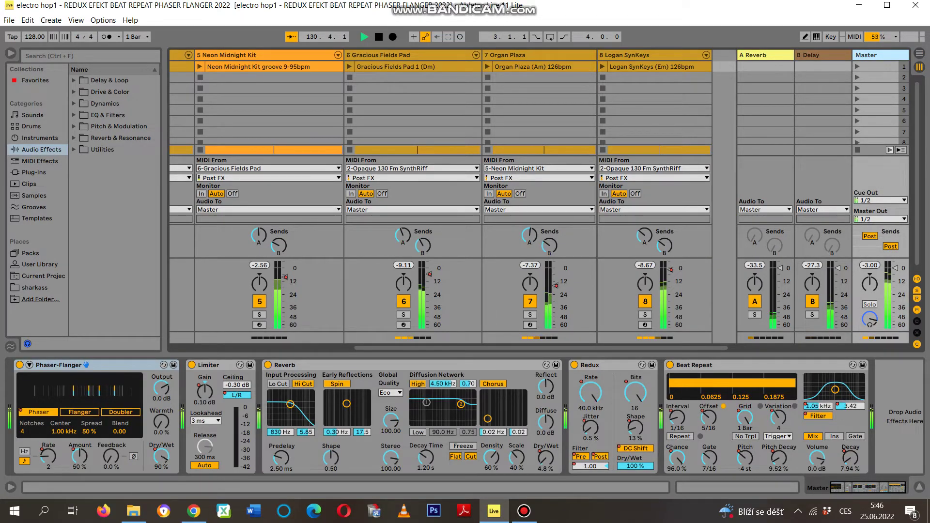
{"action": "left_click_drag", "start_coordinate": [161, 455], "coordinate": [161, 489]}
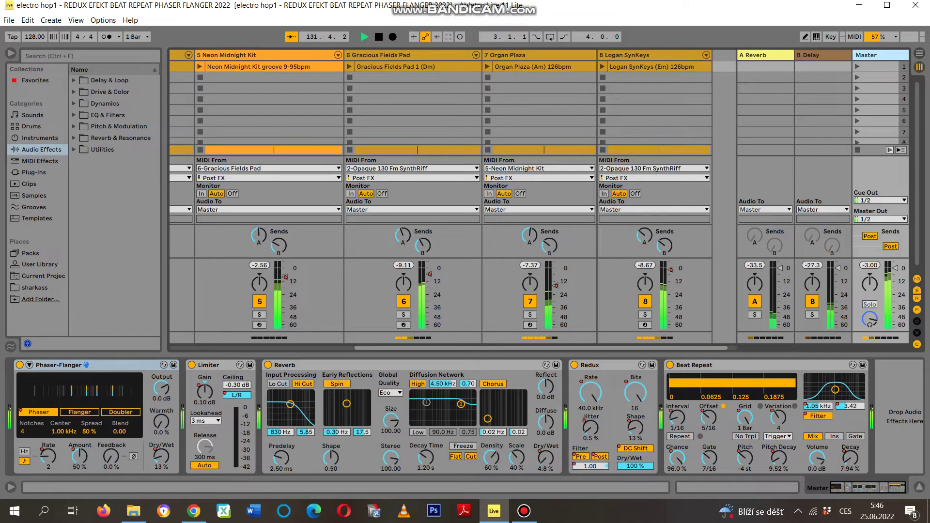
Compare the playing levels of the first Session View tracks with those of the tracks up to Logan SynKeys.
{"action": "scroll", "coordinate": [452, 194], "scroll_direction": "left", "scroll_amount": 4}
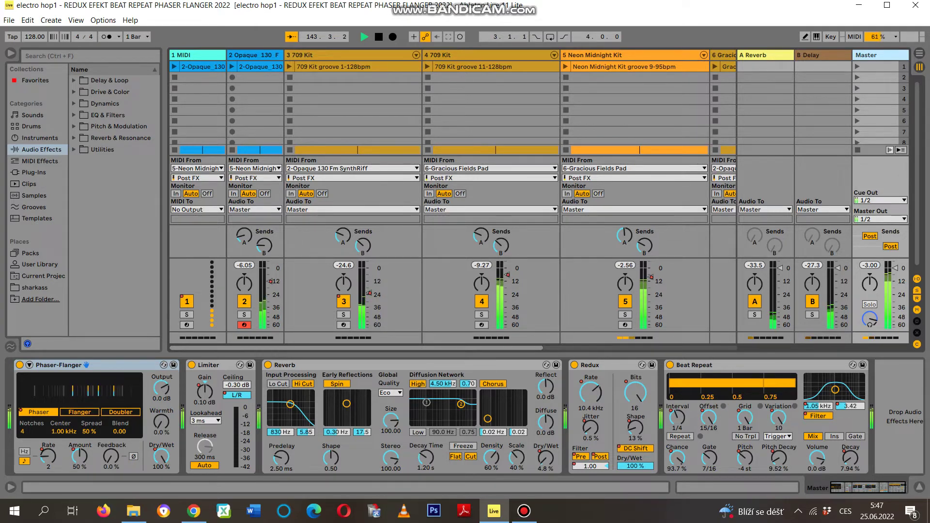
{"action": "scroll", "coordinate": [452, 194], "scroll_direction": "right", "scroll_amount": 3}
{"action": "scroll", "coordinate": [453, 193], "scroll_direction": "right", "scroll_amount": 5}
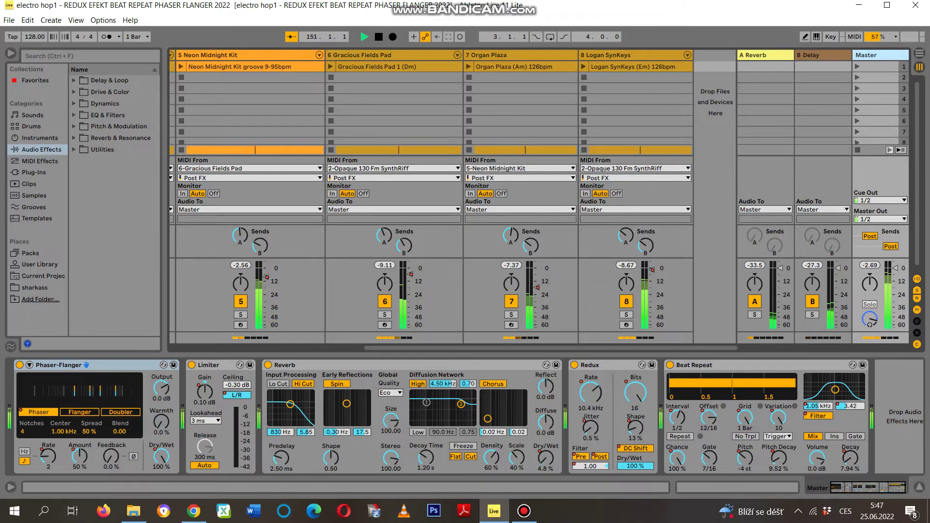
Switch to the Arrangement View and review the clips and automation lanes from the 1 MIDI track down to Logan SynKeys.
{"action": "key", "text": "Tab"}
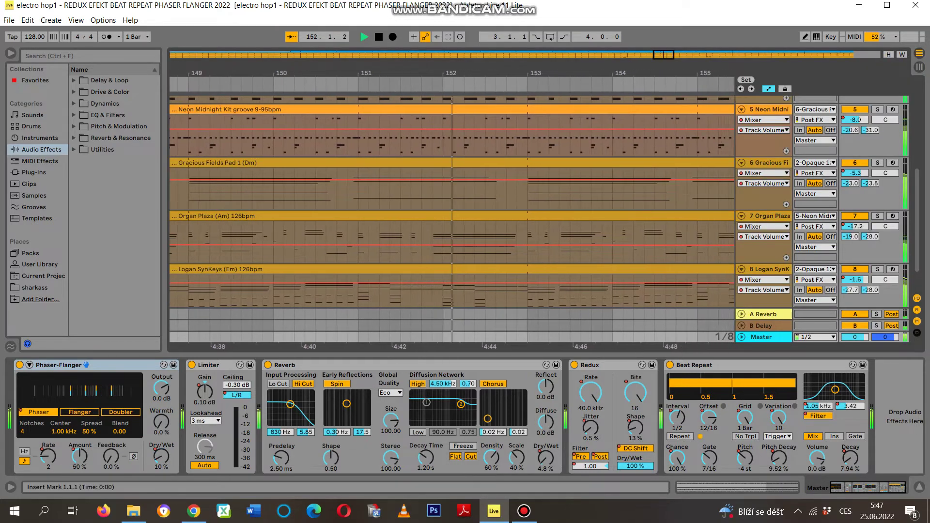
{"action": "scroll", "coordinate": [452, 204], "scroll_direction": "up", "scroll_amount": 5}
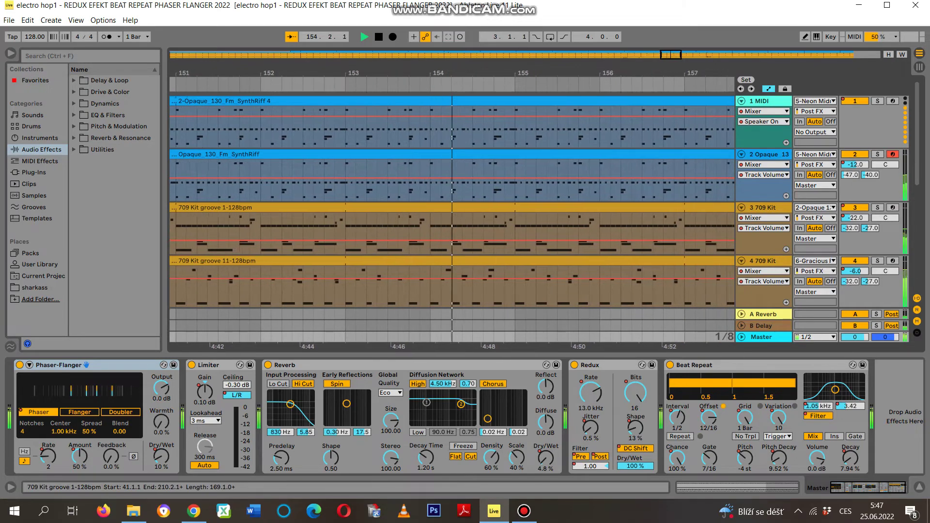
{"action": "scroll", "coordinate": [452, 203], "scroll_direction": "down", "scroll_amount": 5}
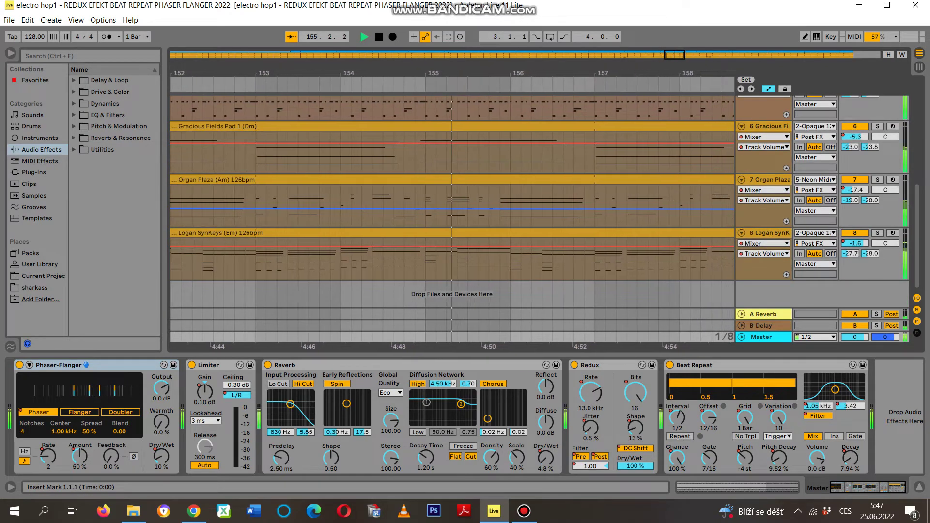
{"action": "scroll", "coordinate": [452, 203], "scroll_direction": "up", "scroll_amount": 5}
{"action": "scroll", "coordinate": [452, 203], "scroll_direction": "down", "scroll_amount": 3}
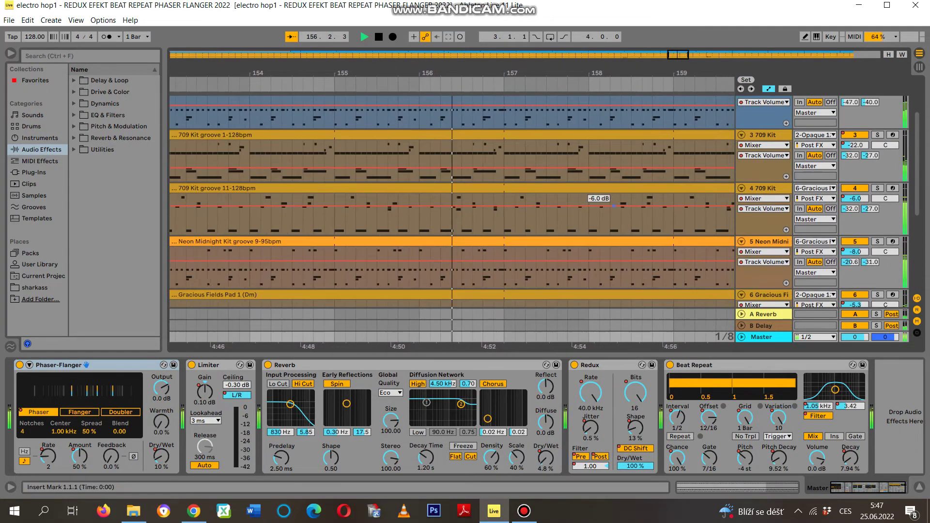
Return to the Session View and watch the first tracks' levels alongside the Master track's Phaser-Flanger Dry/Wet.
{"action": "key", "text": "Tab"}
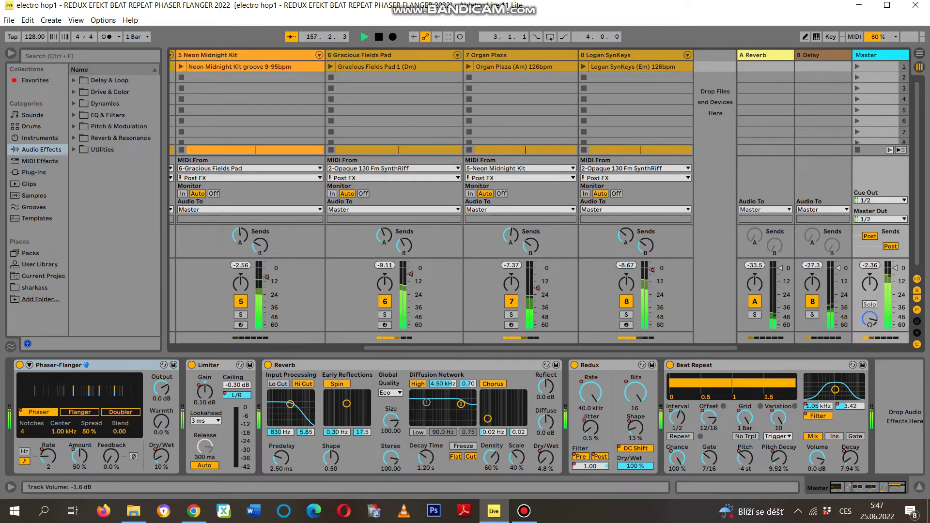
{"action": "scroll", "coordinate": [452, 204], "scroll_direction": "left", "scroll_amount": 3}
{"action": "scroll", "coordinate": [452, 204], "scroll_direction": "left", "scroll_amount": 6}
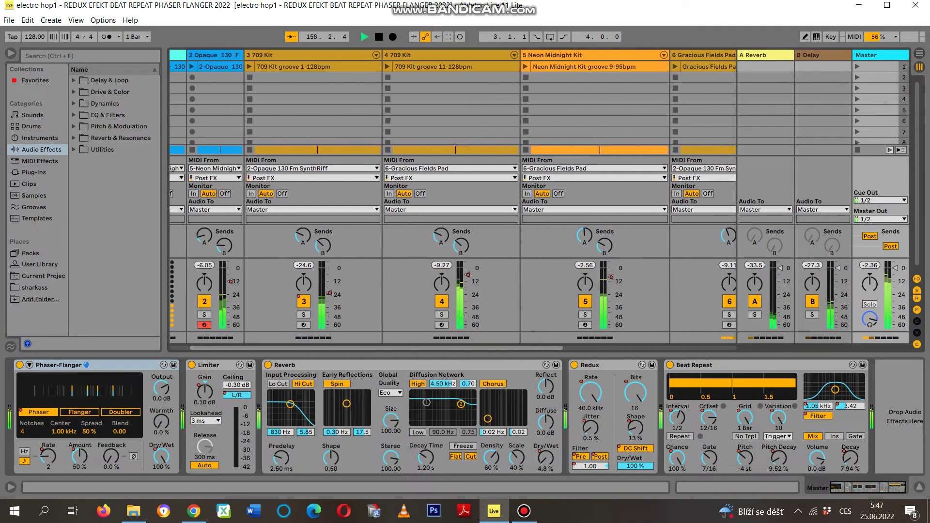
{"action": "left_click_drag", "start_coordinate": [161, 456], "coordinate": [161, 436]}
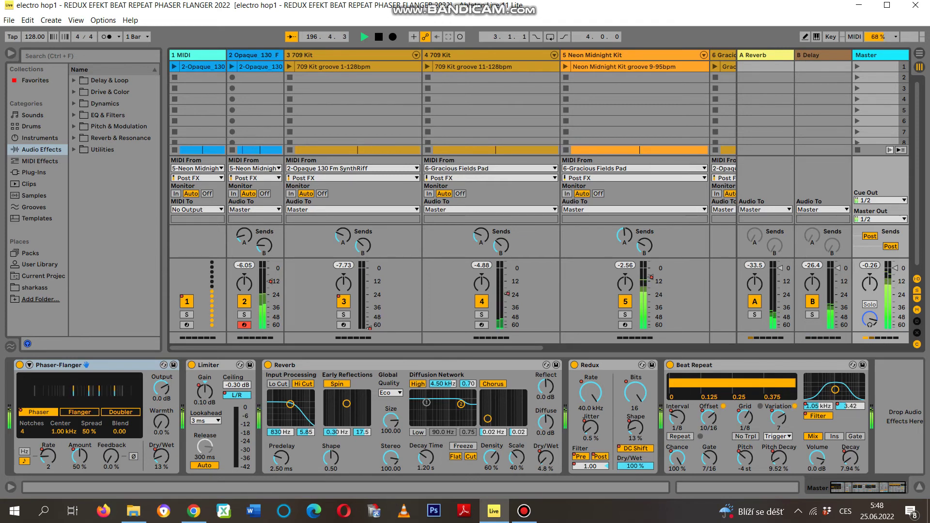
Alternate between the Arrangement and Session Views to examine the closing volume automation and levels from the 709 Kit tracks to Logan SynKeys.
{"action": "key", "text": "Tab"}
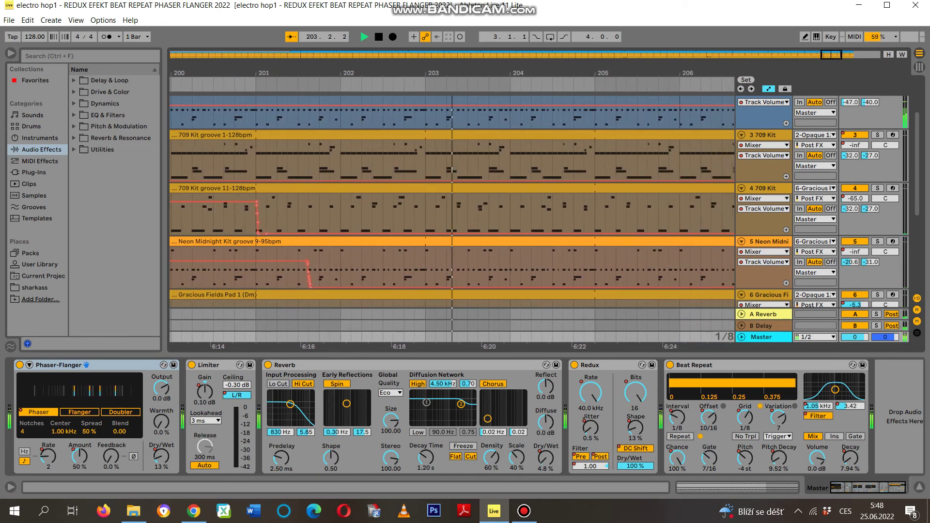
{"action": "key", "text": "Tab"}
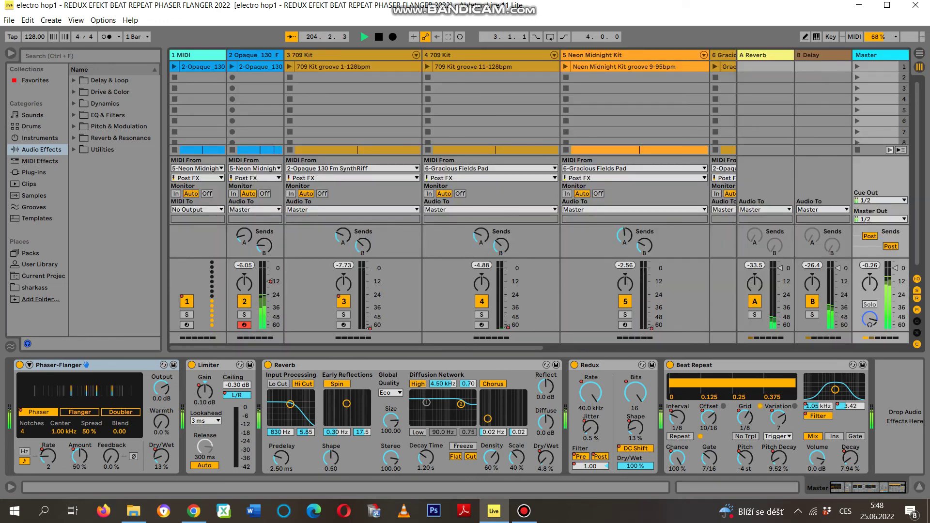
{"action": "scroll", "coordinate": [435, 194], "scroll_direction": "right", "scroll_amount": 5}
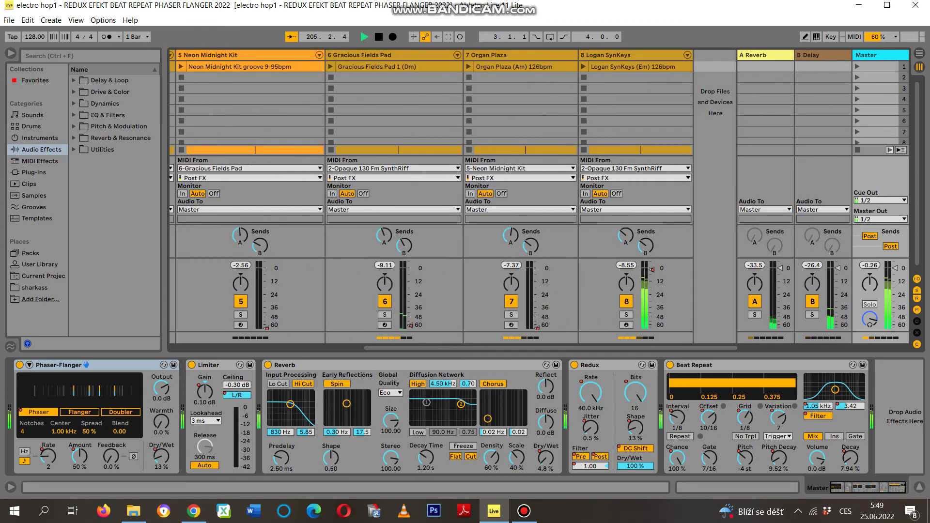
{"action": "key", "text": "Tab"}
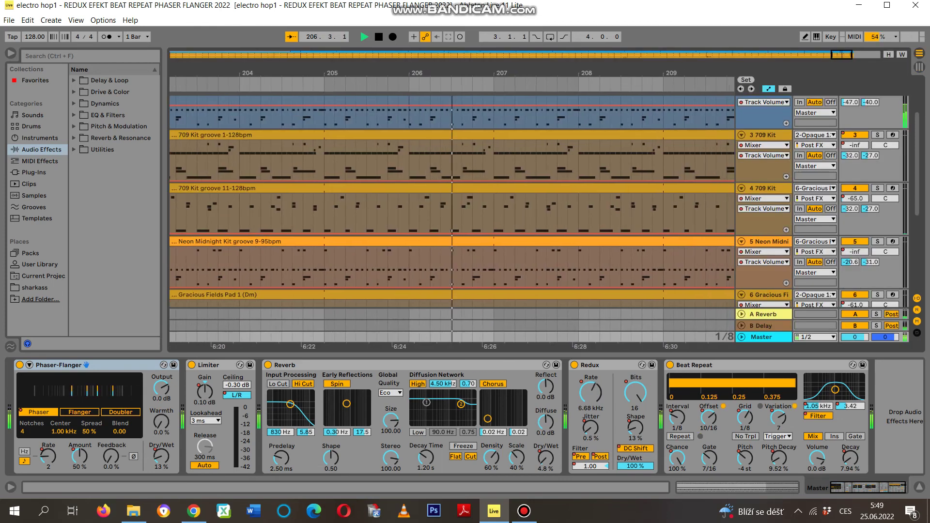
{"action": "scroll", "coordinate": [450, 203], "scroll_direction": "down", "scroll_amount": 6}
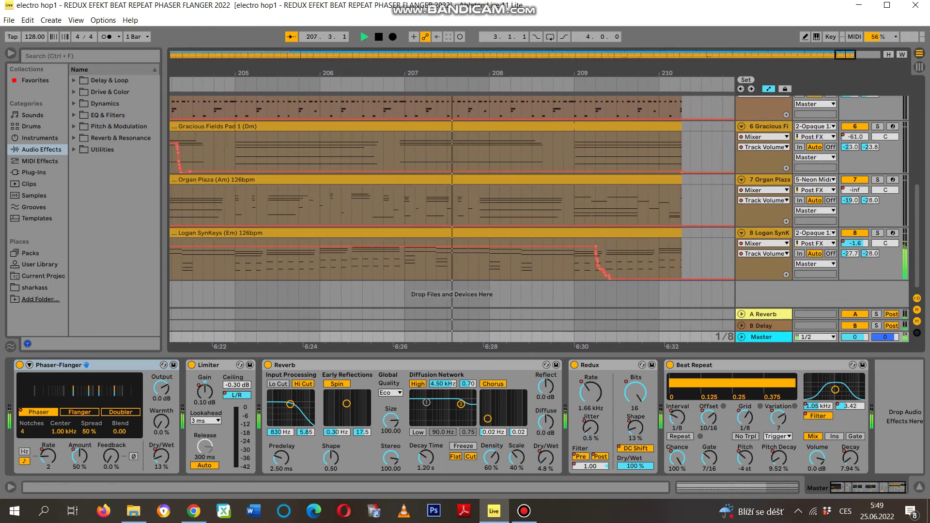
Return to the Session View and stop the song's playback.
{"action": "key", "text": "Tab"}
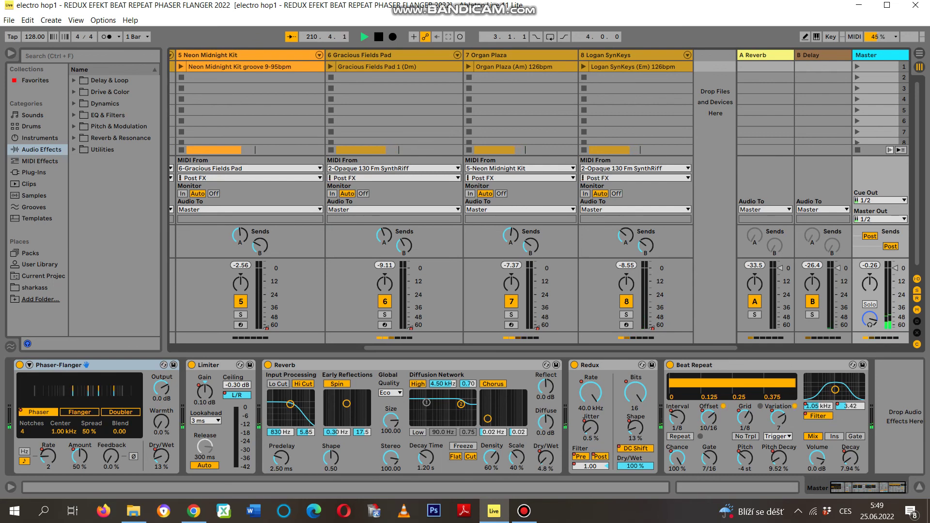
{"action": "key", "text": "space"}
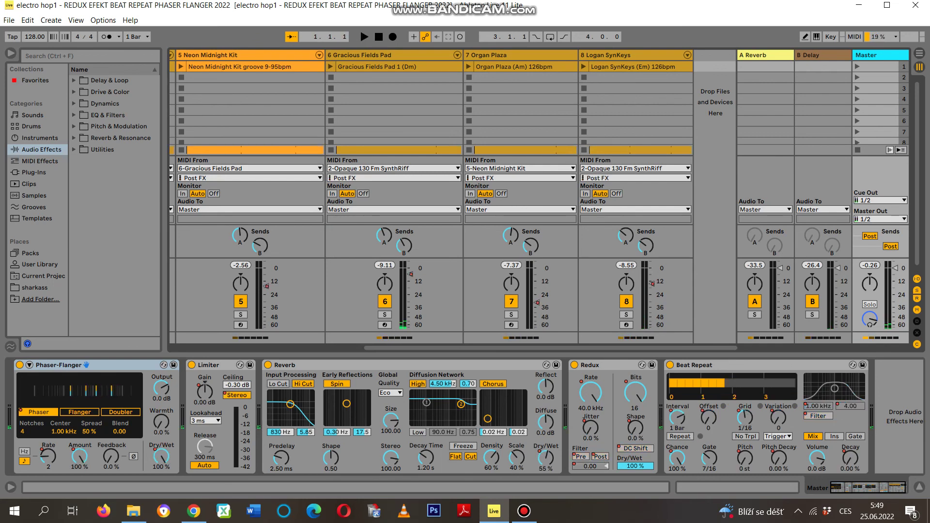